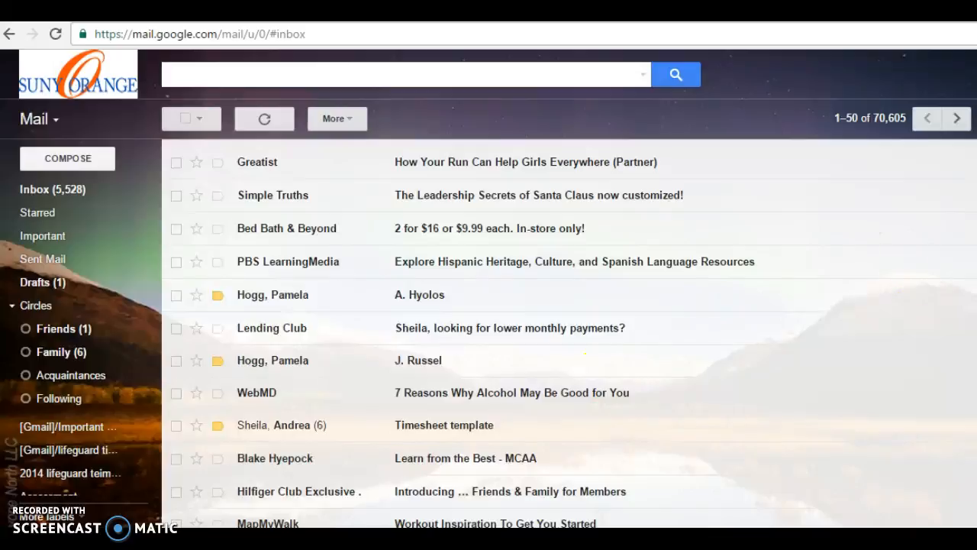
Open the (no subject) Gmail message and download its Sept.xls timesheet attachment
scroll(531, 333, down, 4)
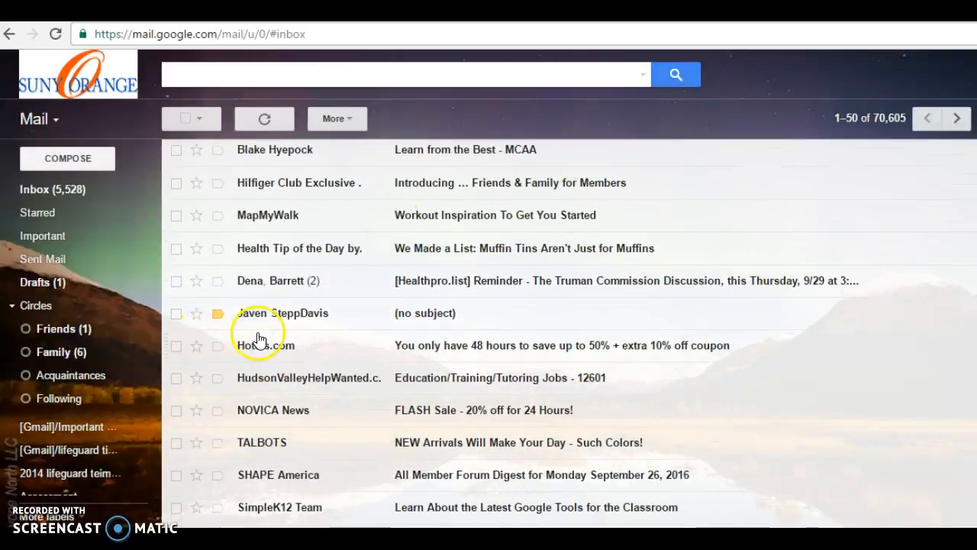
click(275, 327)
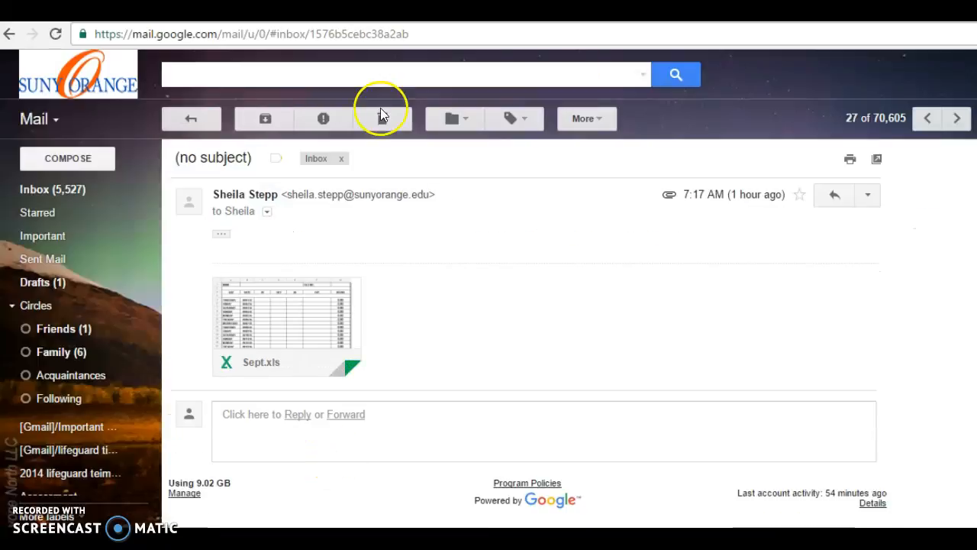
mouse_move(257, 376)
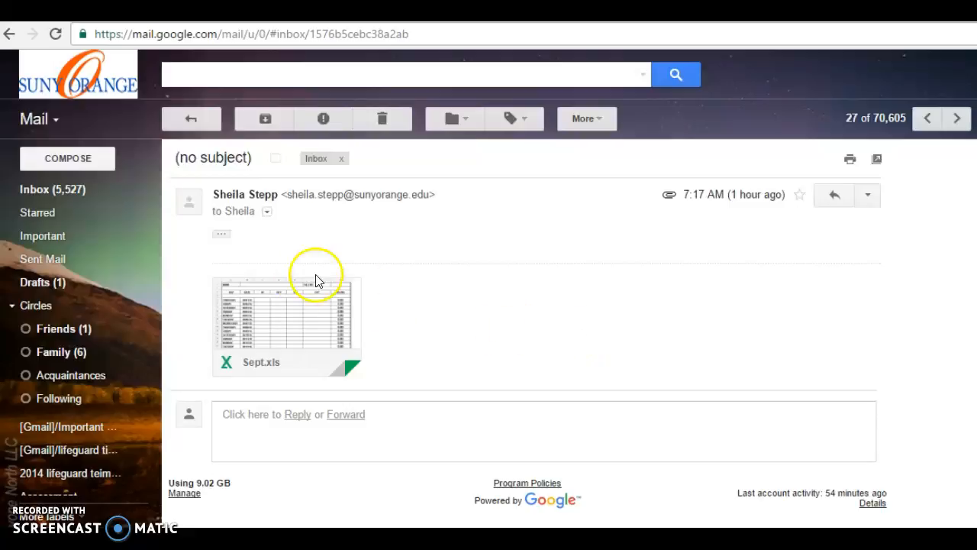
mouse_move(280, 329)
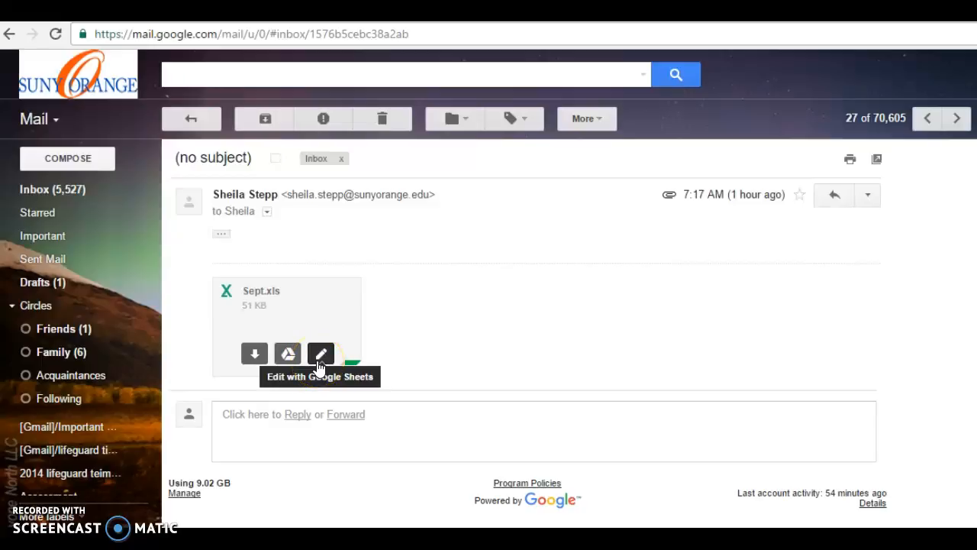
click(254, 355)
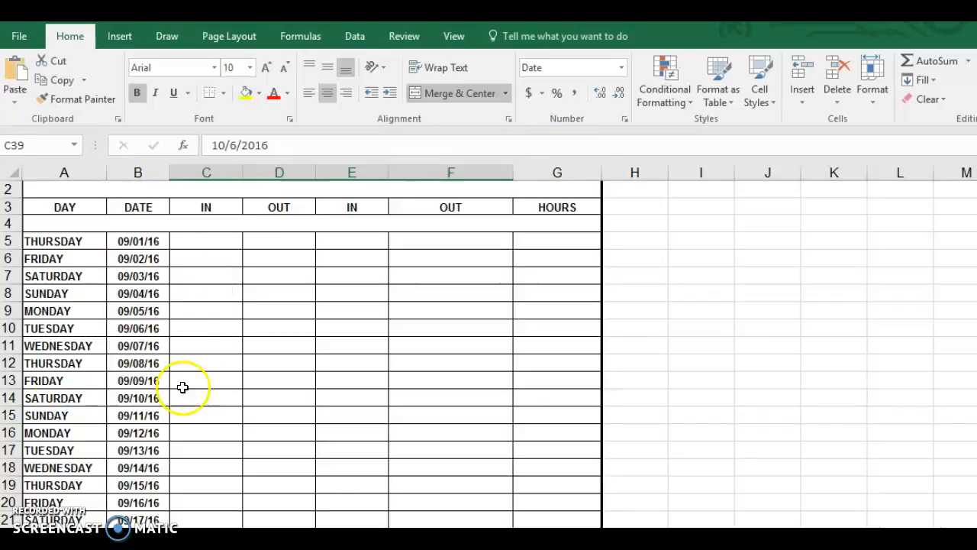
Enter the employee's full name in the timesheet's NAME cell B1
scroll(305, 351, down, 2)
scroll(306, 351, up, 3)
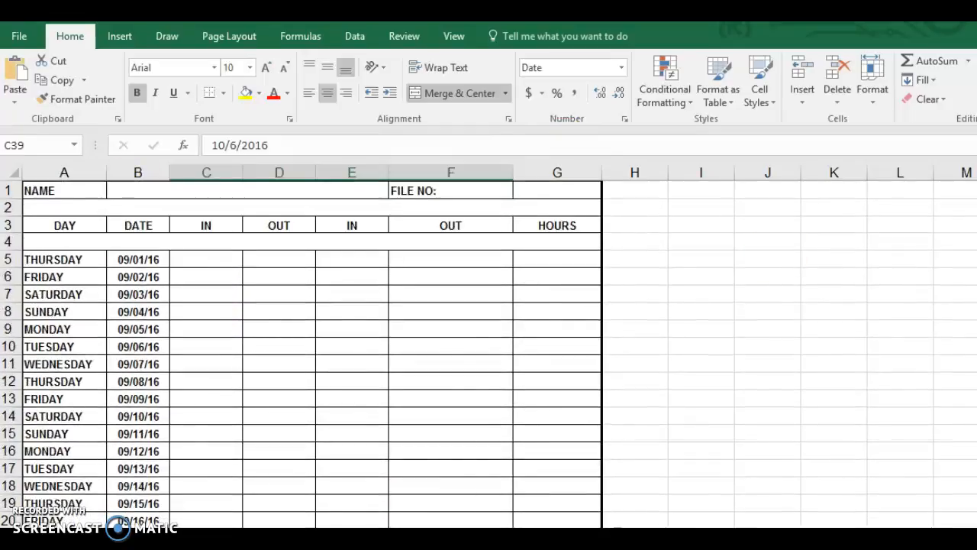
click(162, 191)
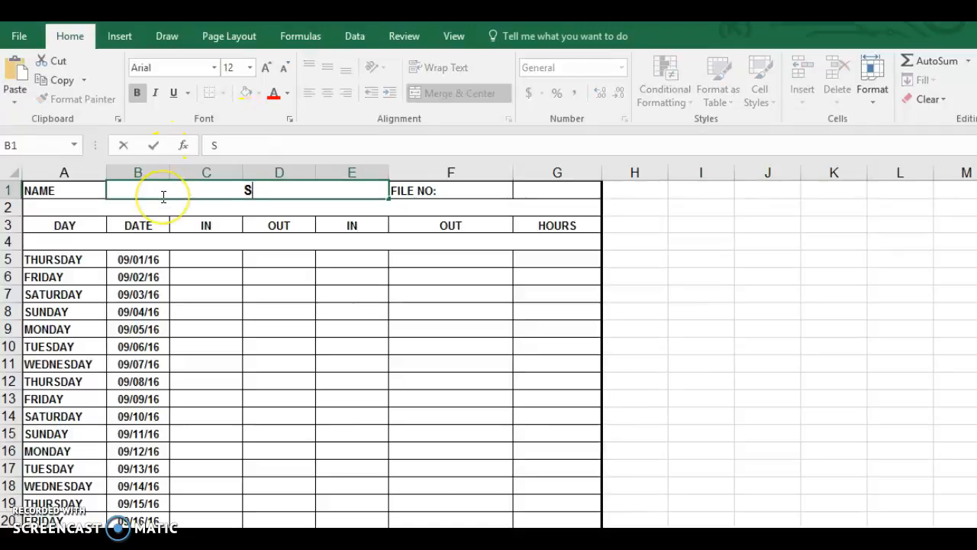
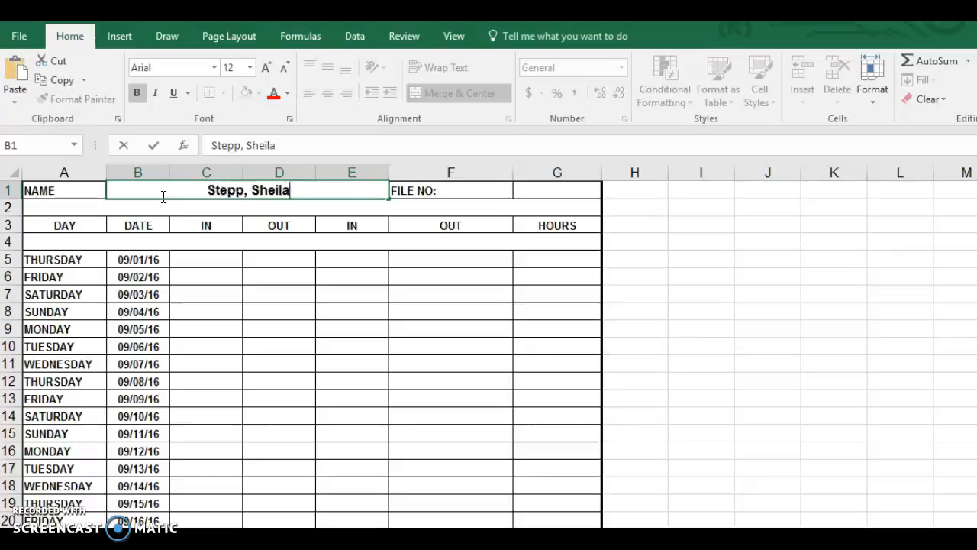
key(Tab)
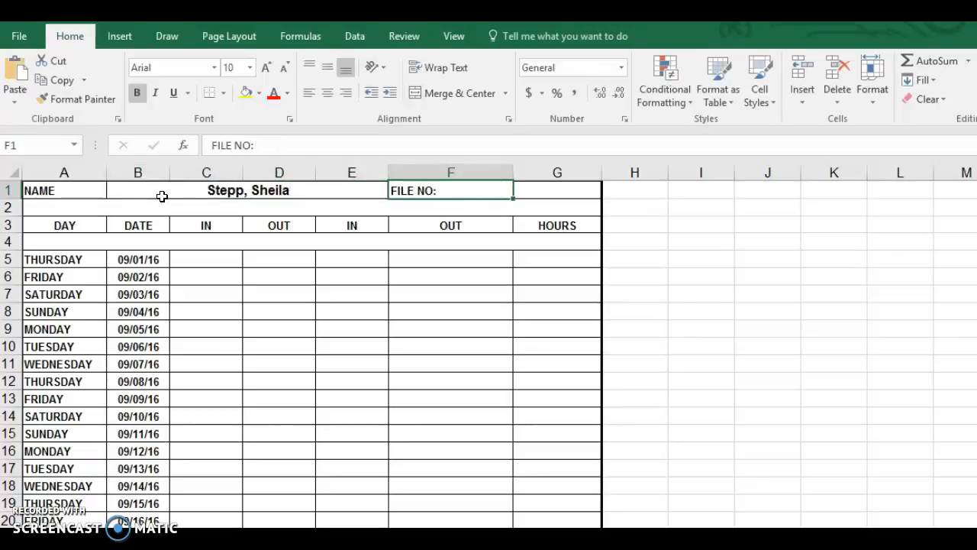
key(Tab)
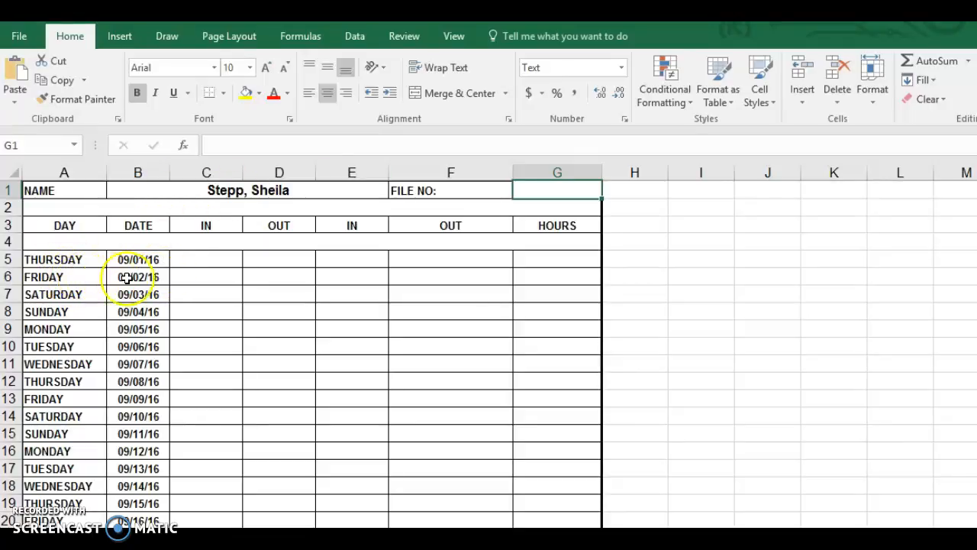
Log 09/02/16 as IN 4:00 PM and OUT 8:00 PM, giving 4.00 total hours
click(164, 277)
click(208, 278)
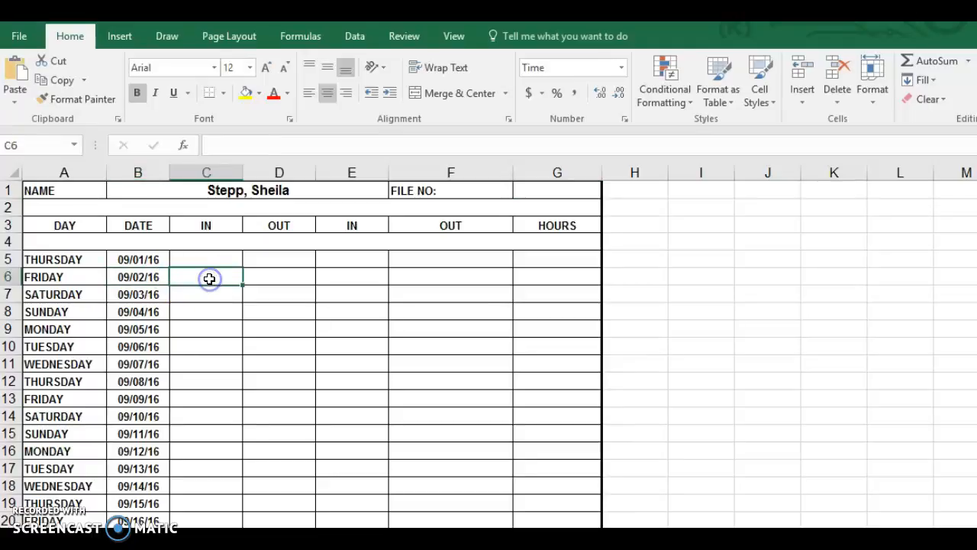
text(4 pm)
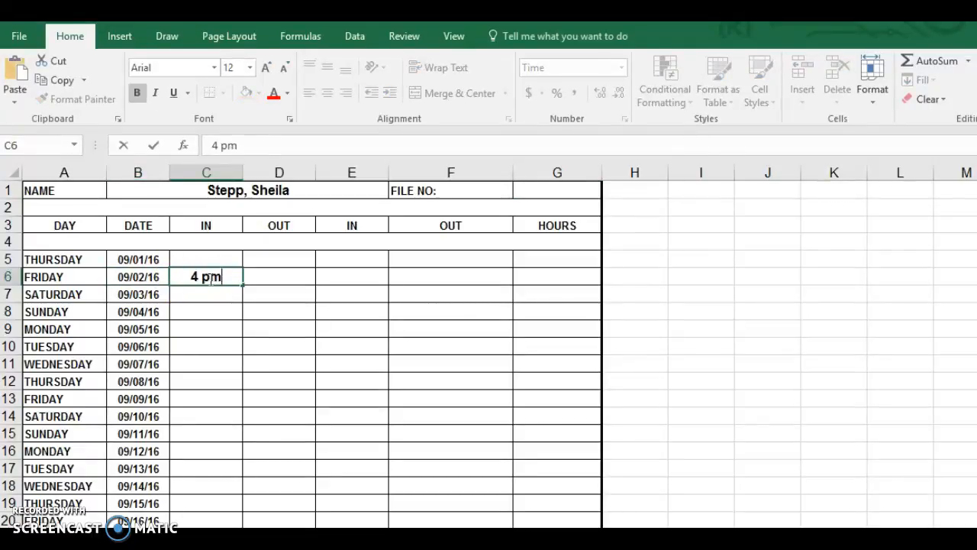
key(Tab)
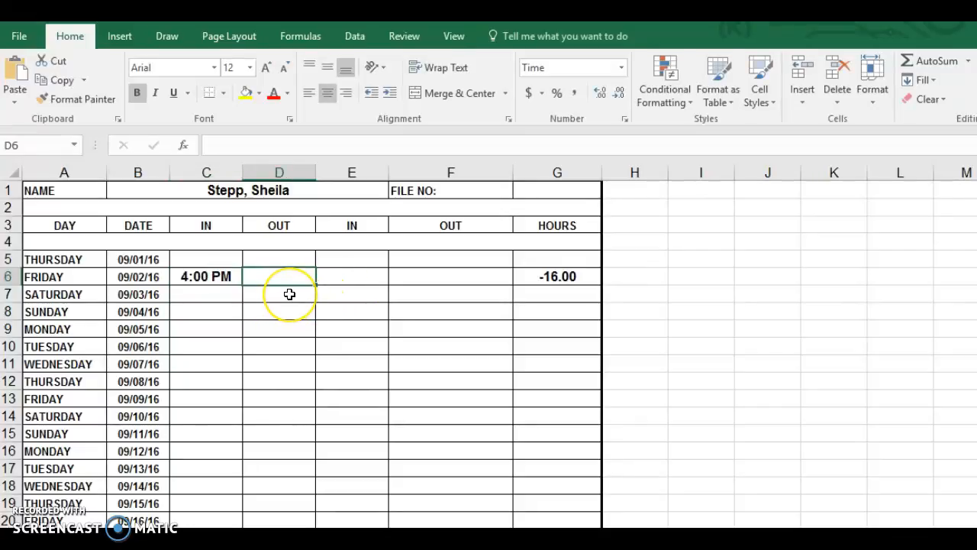
text(8)
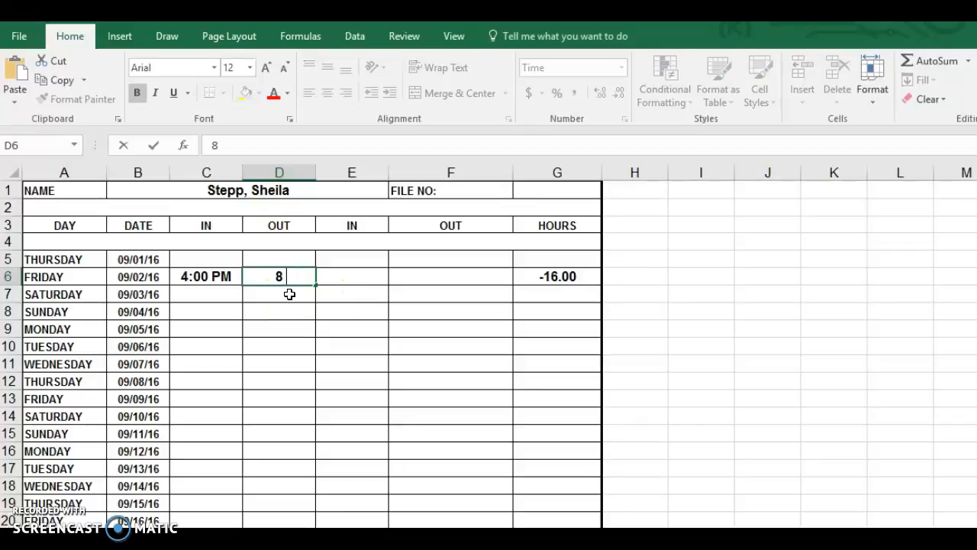
text( pm)
key(Return)
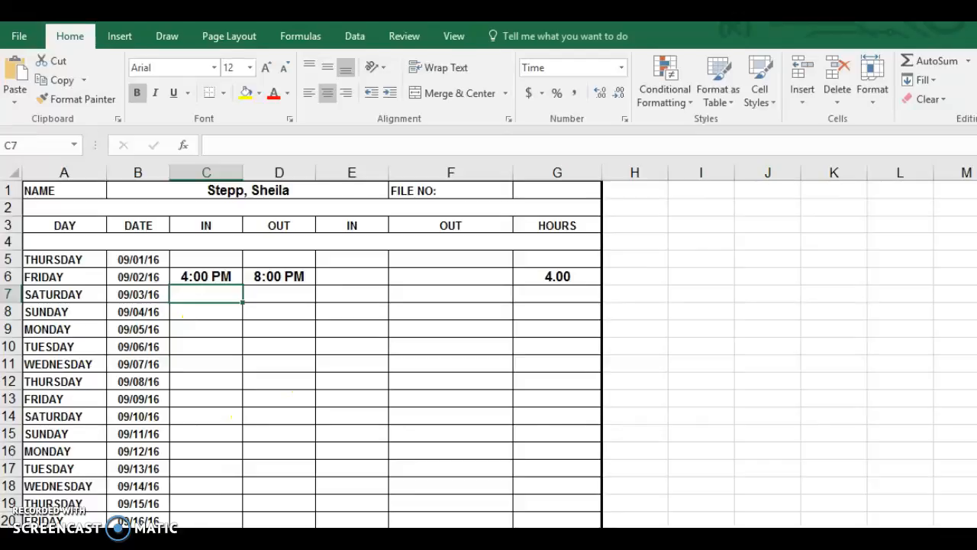
scroll(637, 414, down, 8)
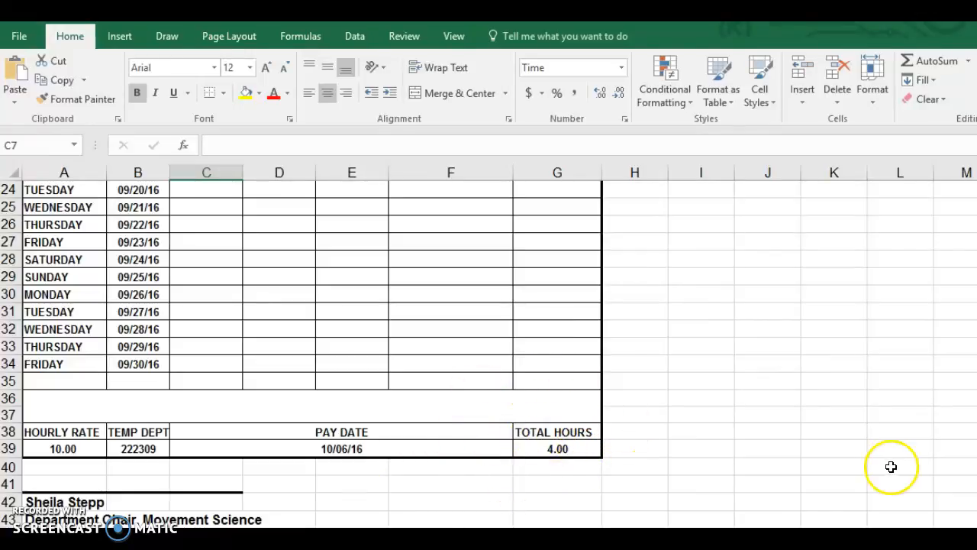
Enter Friday 09/16/16's first shift as IN 2:00 PM and OUT 4:00 PM
scroll(202, 273, up, 3)
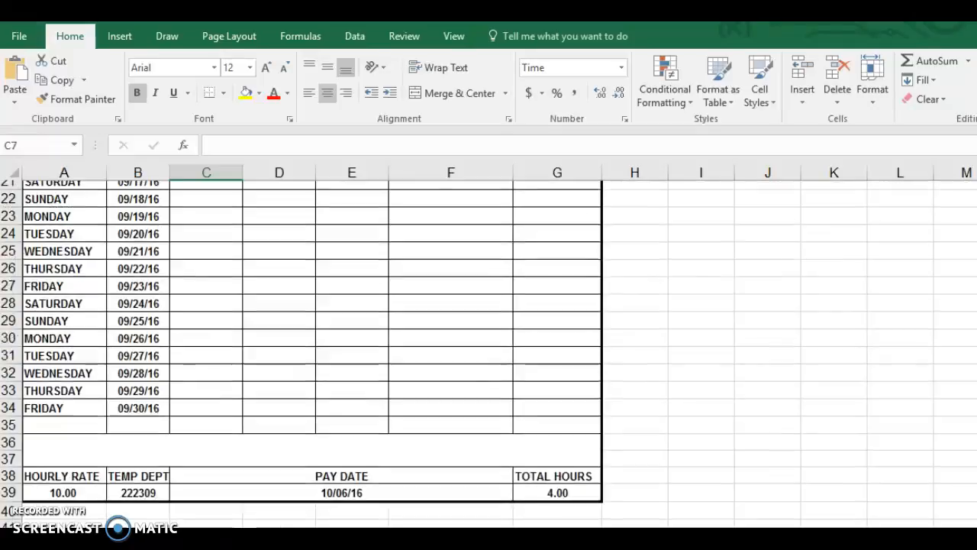
click(202, 273)
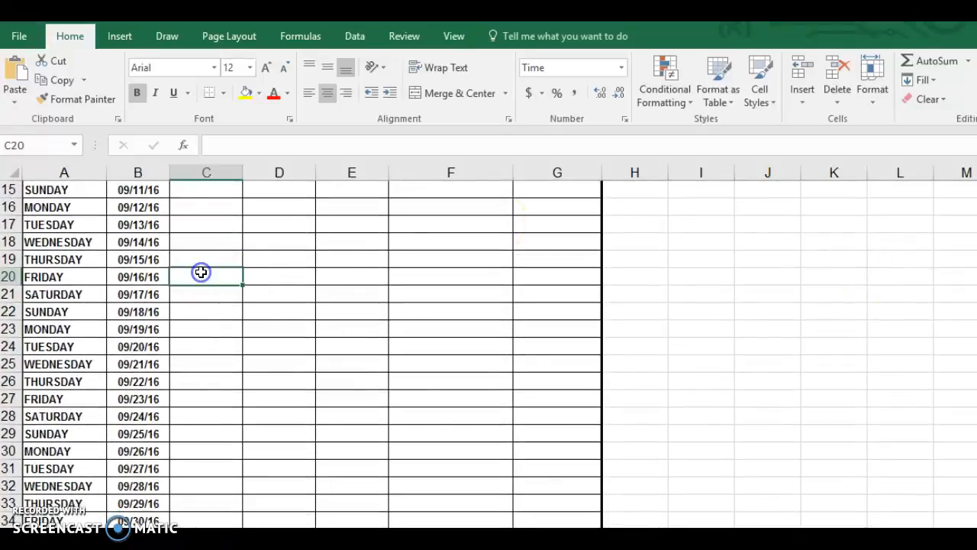
text(2)
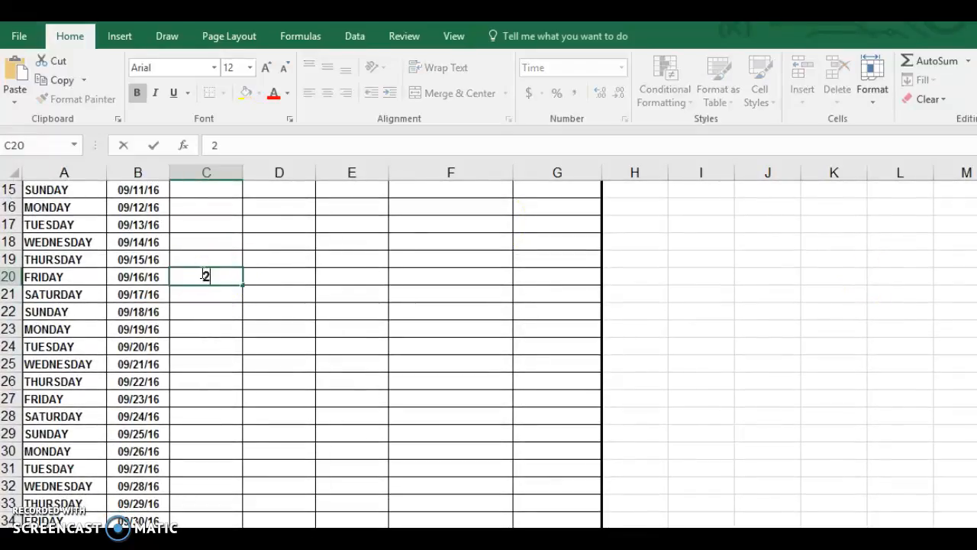
text(pm)
key(Tab)
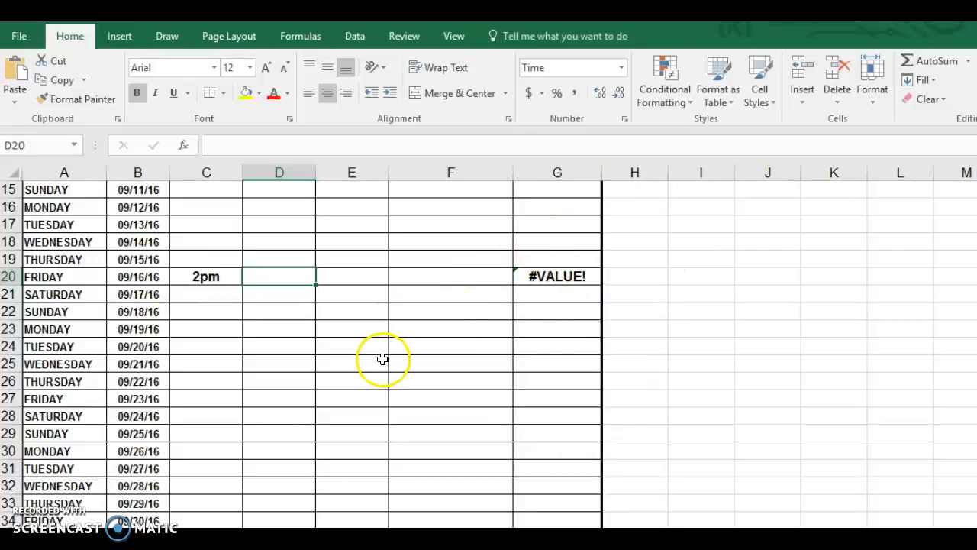
double_click(202, 287)
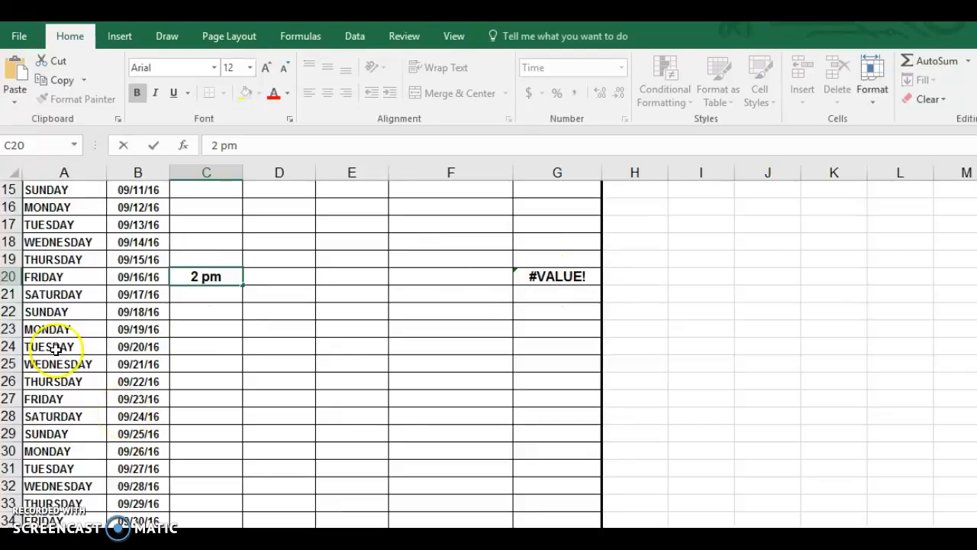
key(Return)
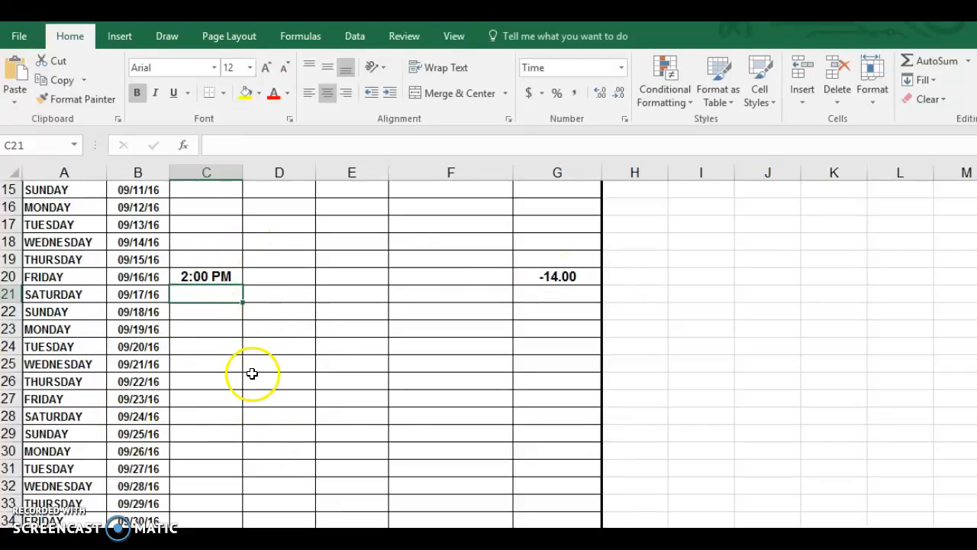
click(299, 275)
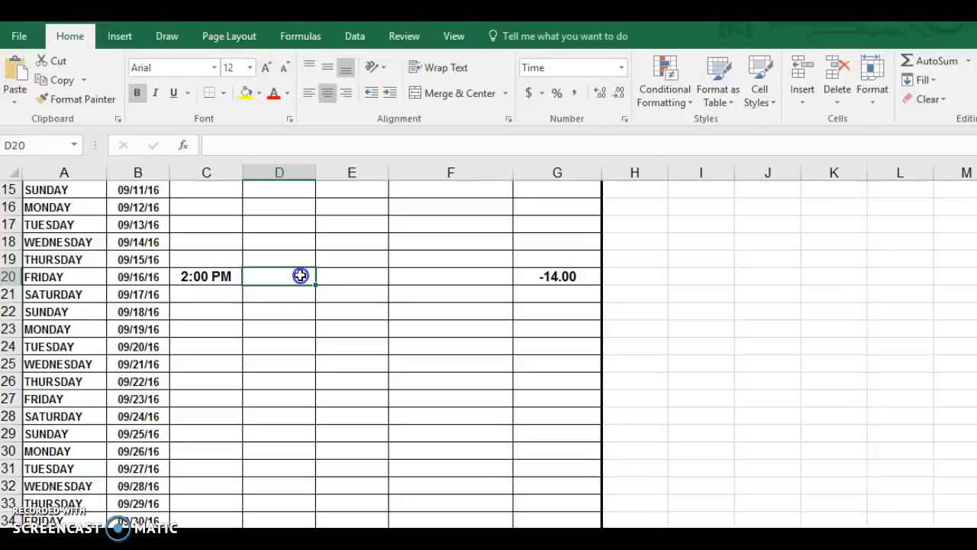
double_click(300, 274)
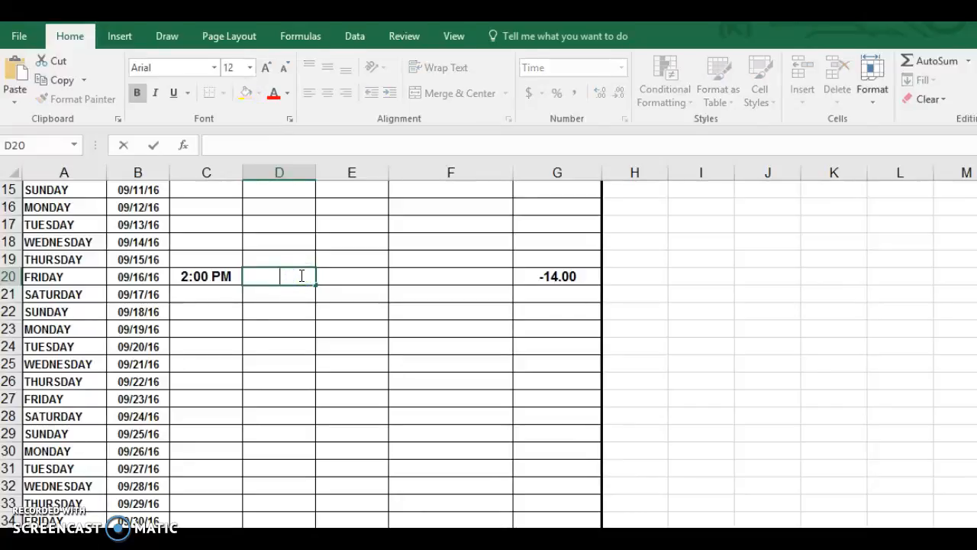
text(4:00)
text( PM)
key(Return)
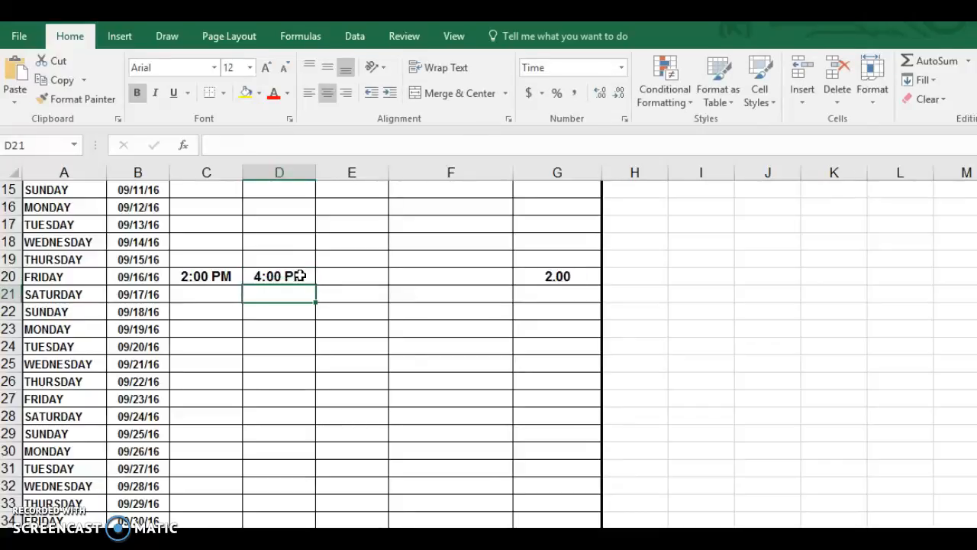
Add Friday's second shift with IN 5 PM in E20 and OUT 9 PM
click(355, 281)
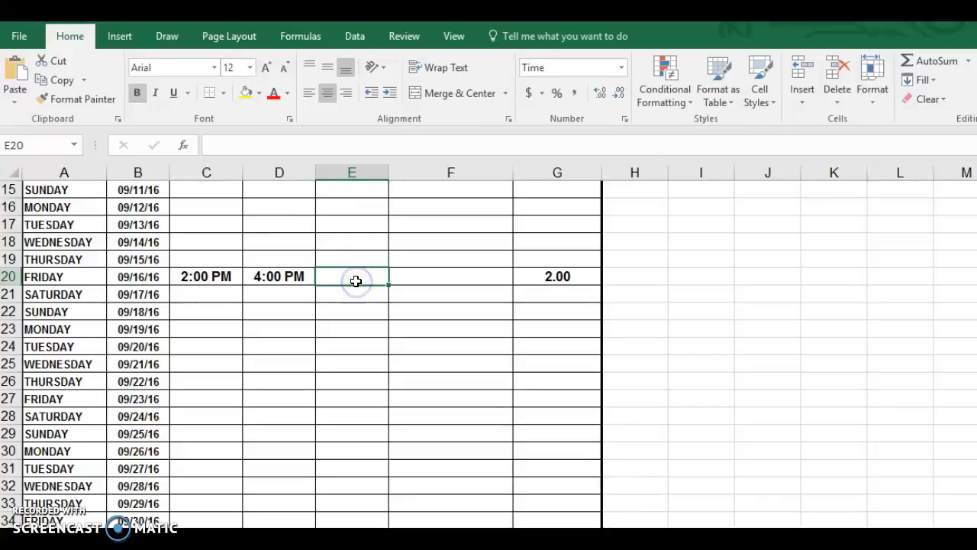
double_click(355, 281)
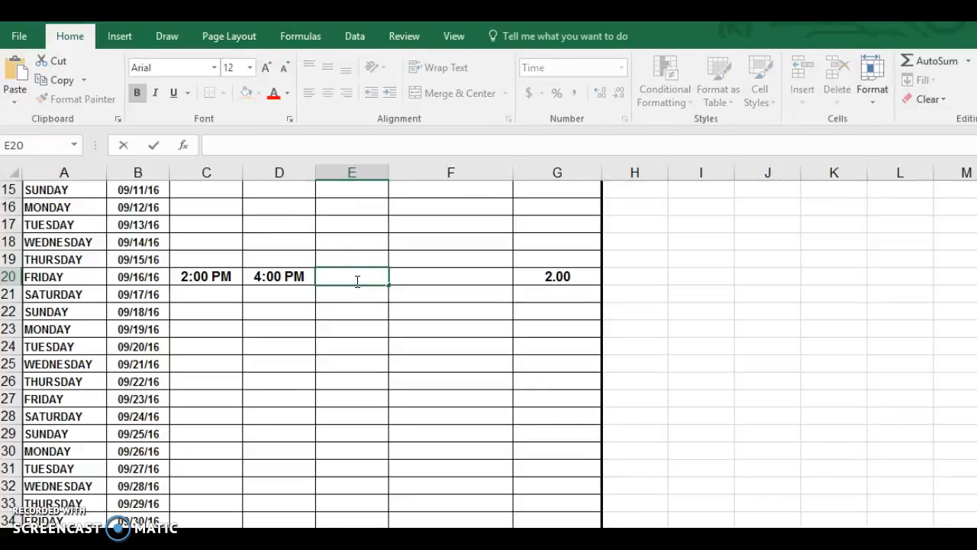
text(5 PM)
key(Tab)
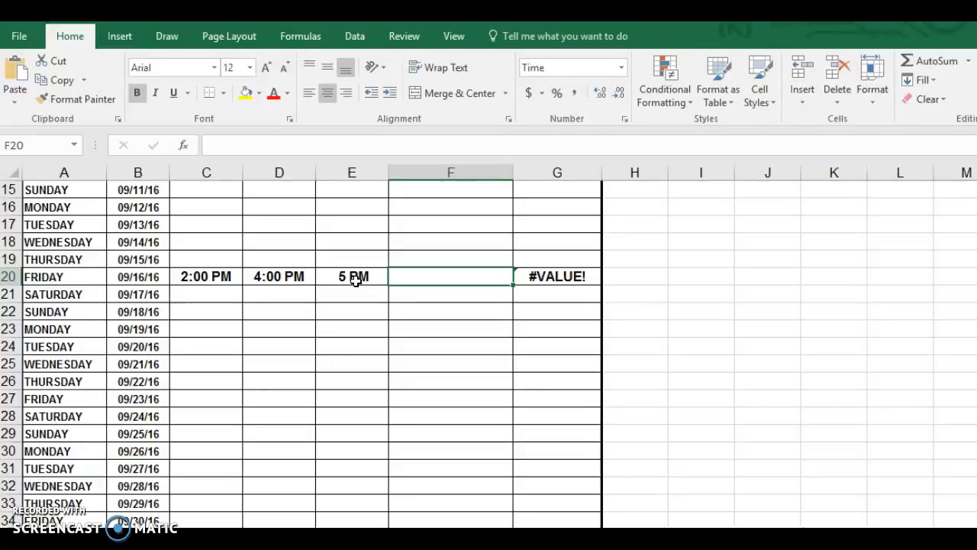
text(9 pm)
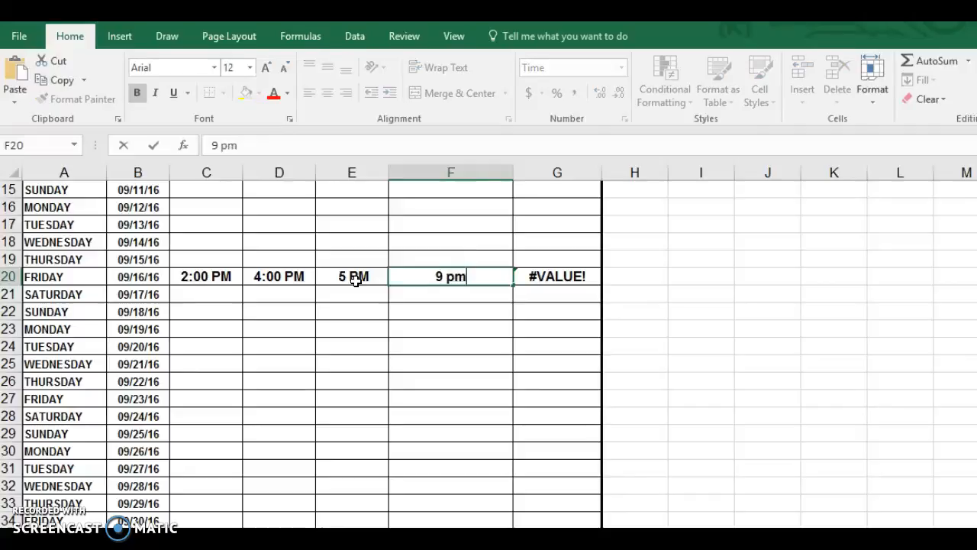
click(352, 289)
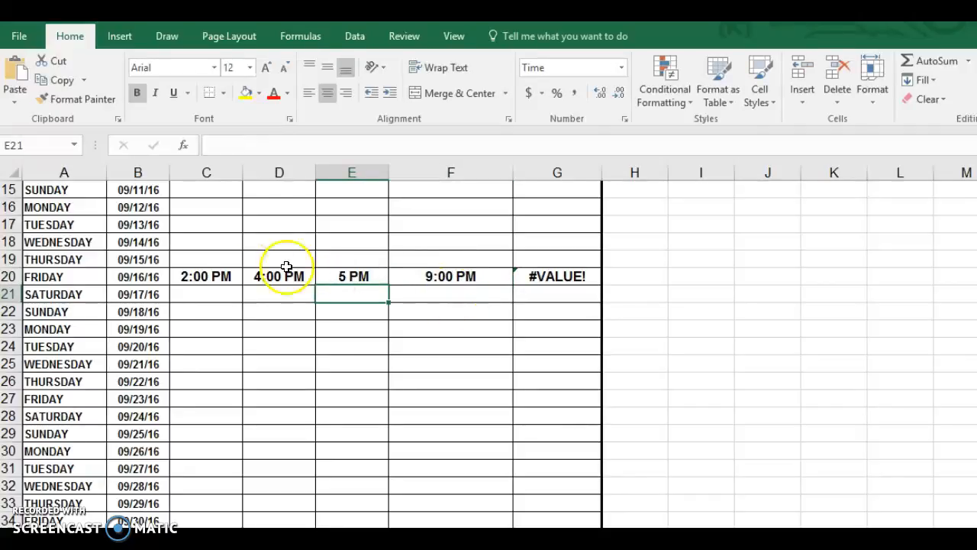
Inspect the #VALUE! HOURS result in G20 and recheck the E20 entry
right_click(573, 281)
click(361, 280)
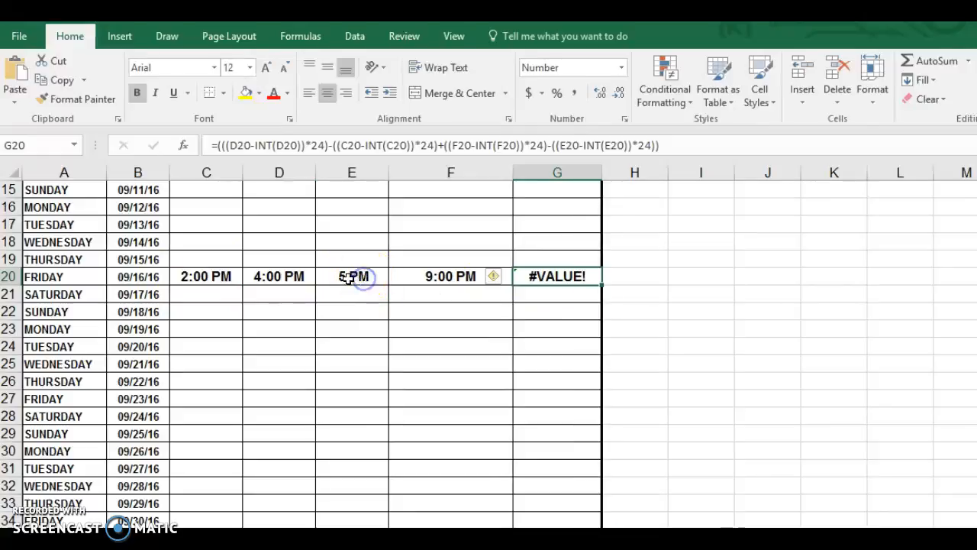
click(348, 278)
double_click(348, 279)
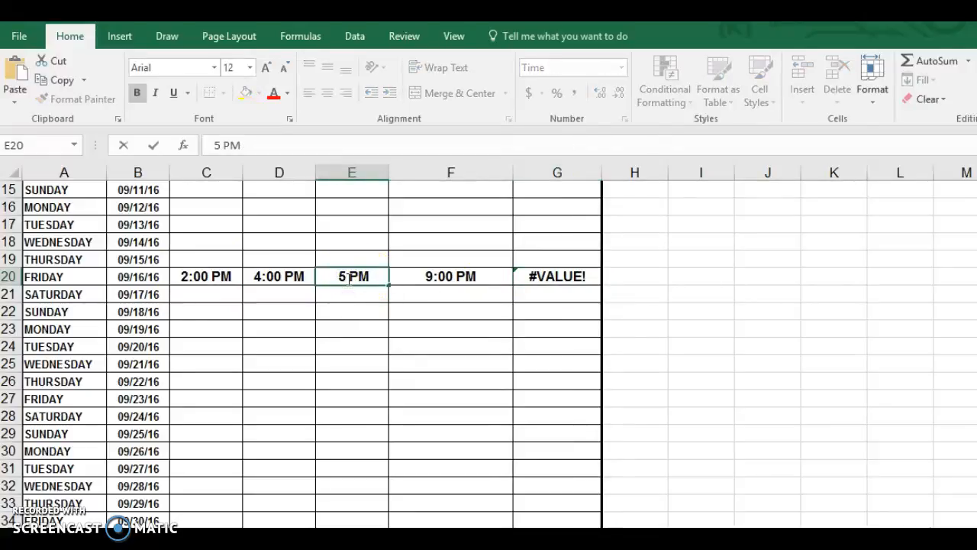
key(Return)
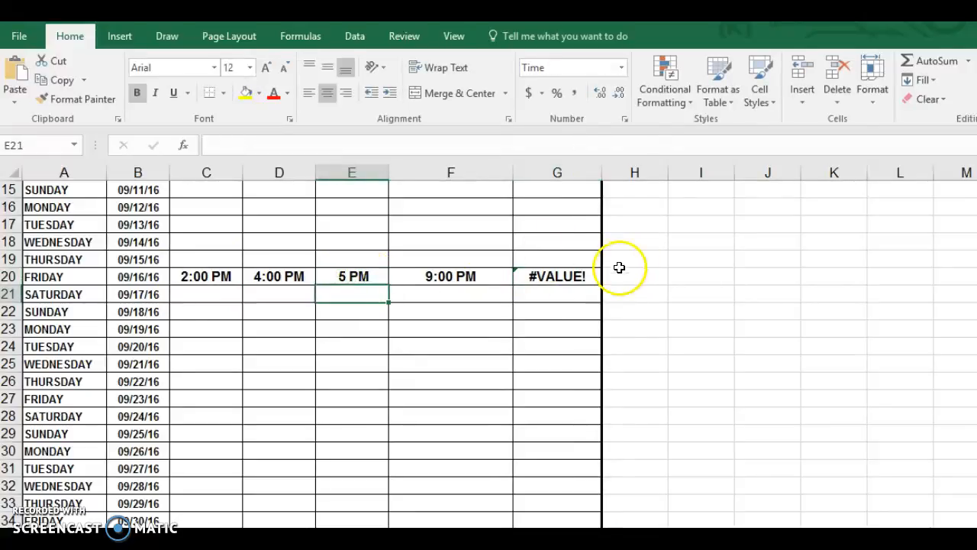
click(553, 284)
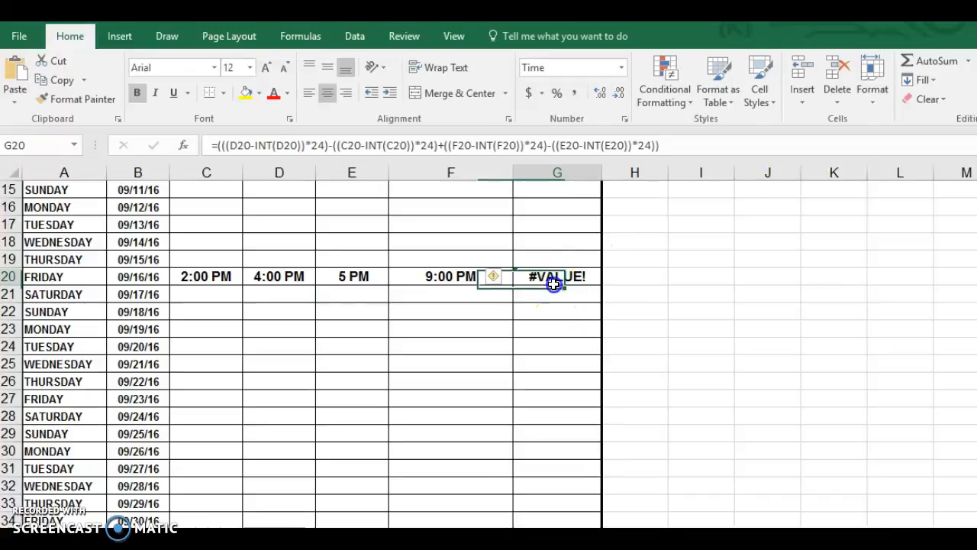
drag(354, 293, 352, 284)
click(352, 283)
Clear E20 and re-enter Friday's second IN time so G20's hours recalculate
key(Delete)
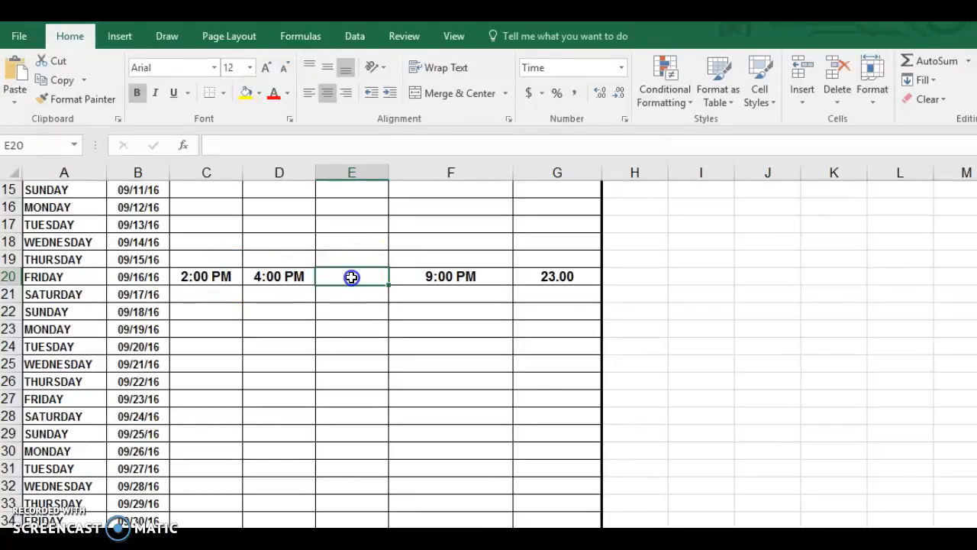
text(6)
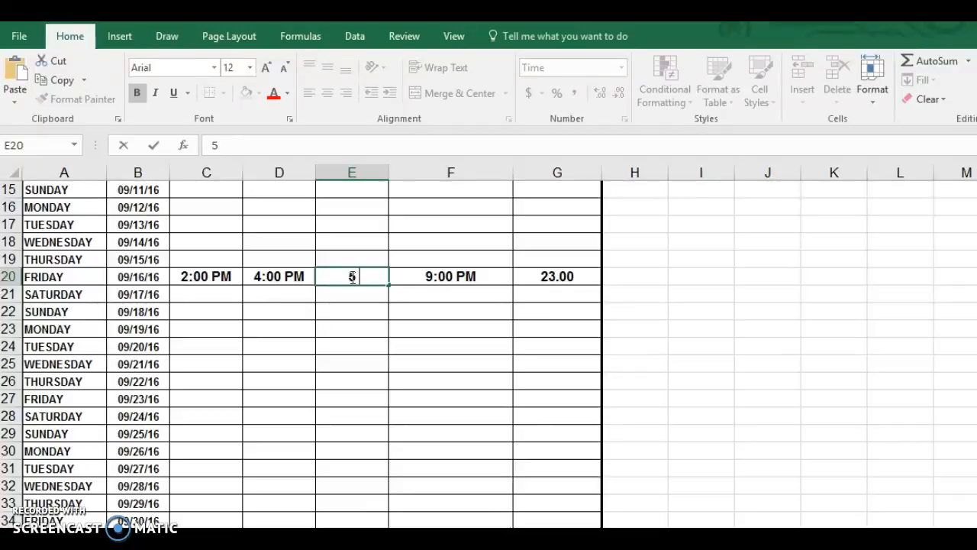
text( pm)
key(Return)
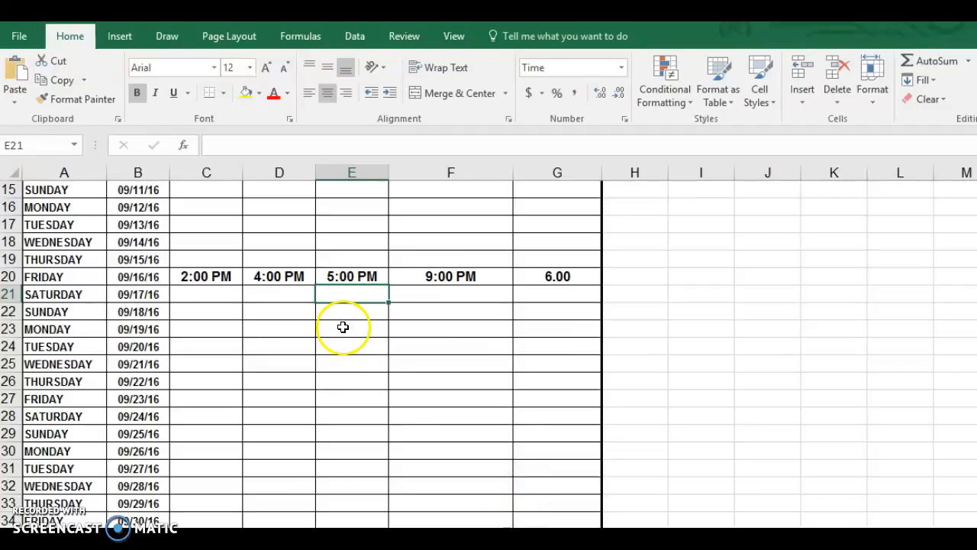
key(Down)
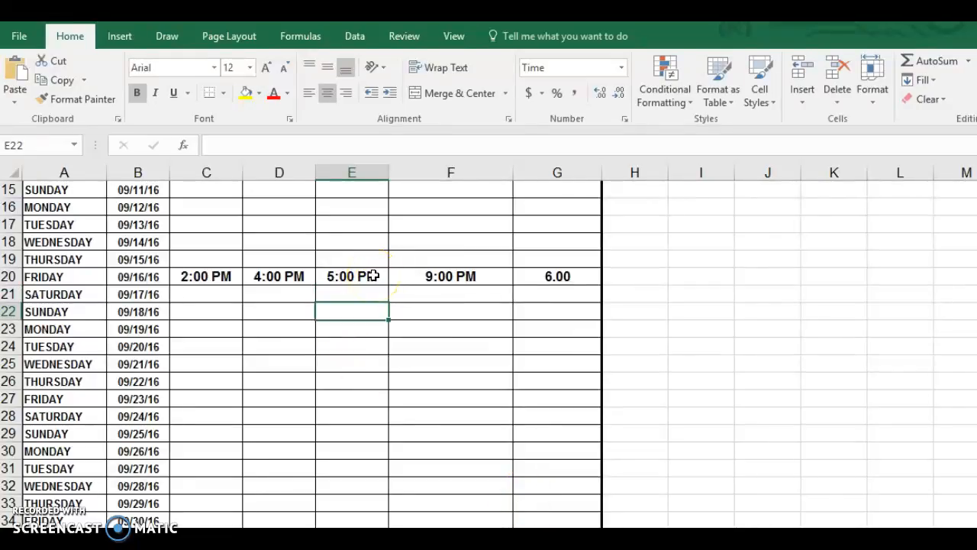
key(F2)
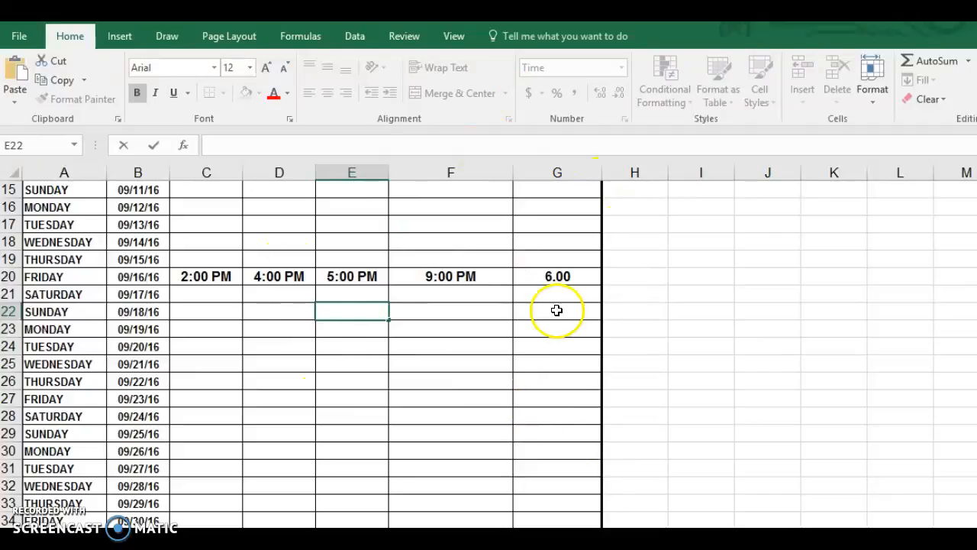
scroll(489, 351, up, 5)
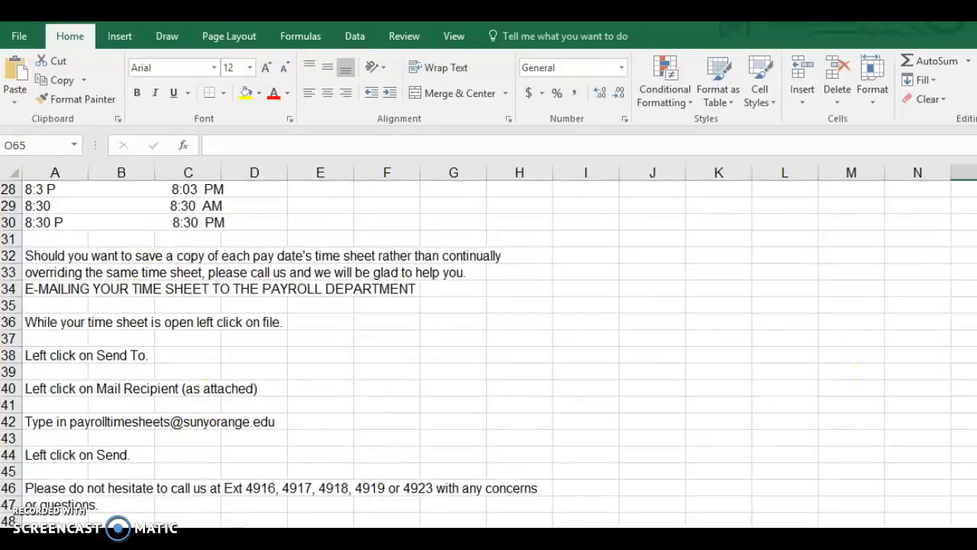
scroll(488, 352, up, 4)
scroll(489, 351, up, 1)
scroll(488, 351, down, 7)
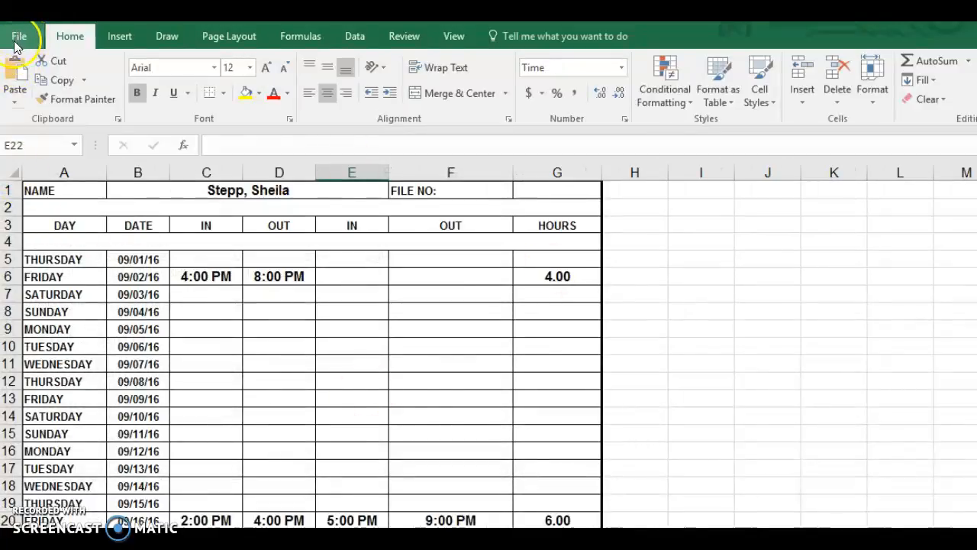
Bring up Save As for the workbook, keeping Sept as the file name in Downloads
click(18, 38)
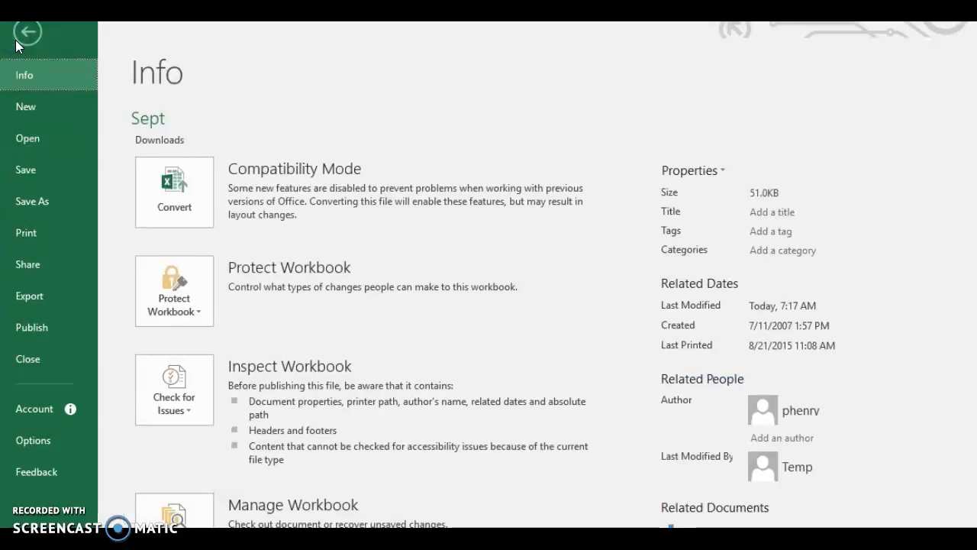
click(17, 205)
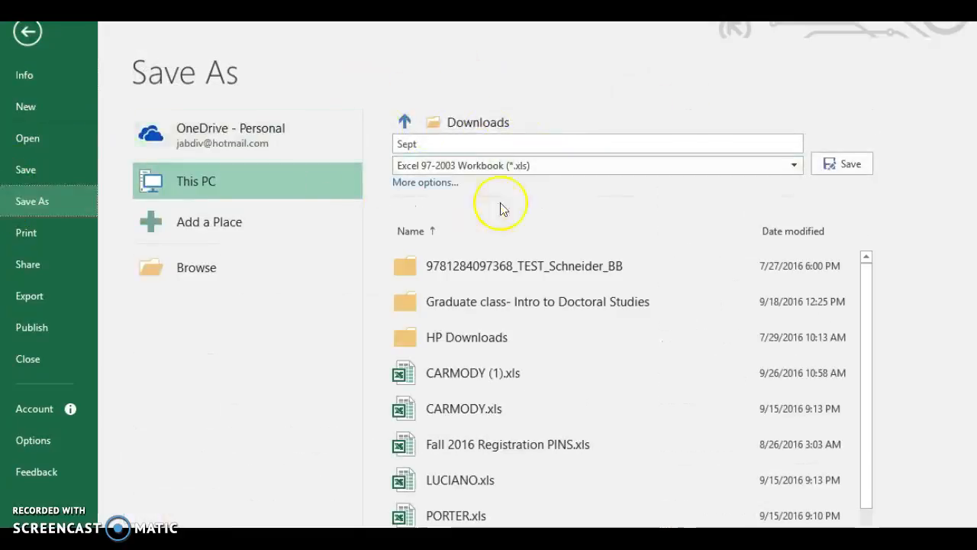
double_click(455, 146)
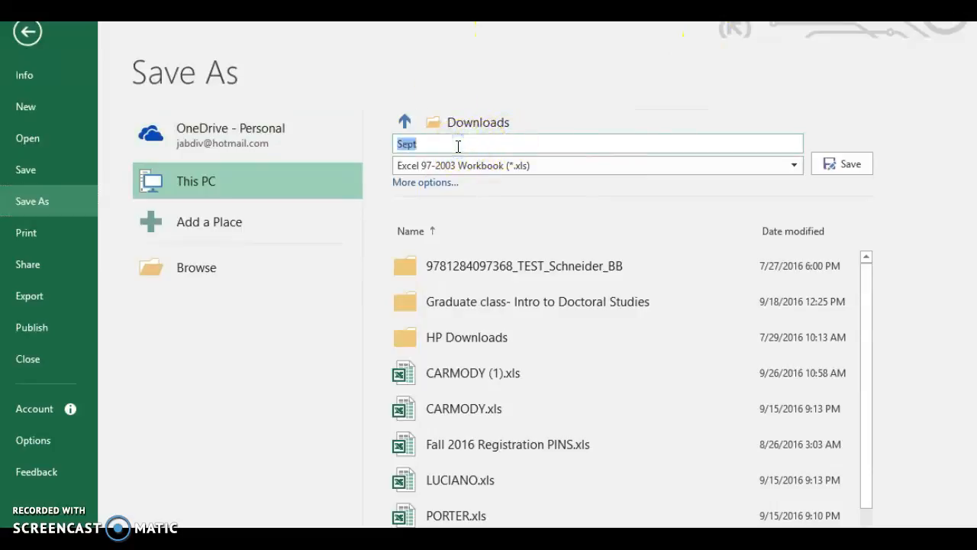
click(456, 145)
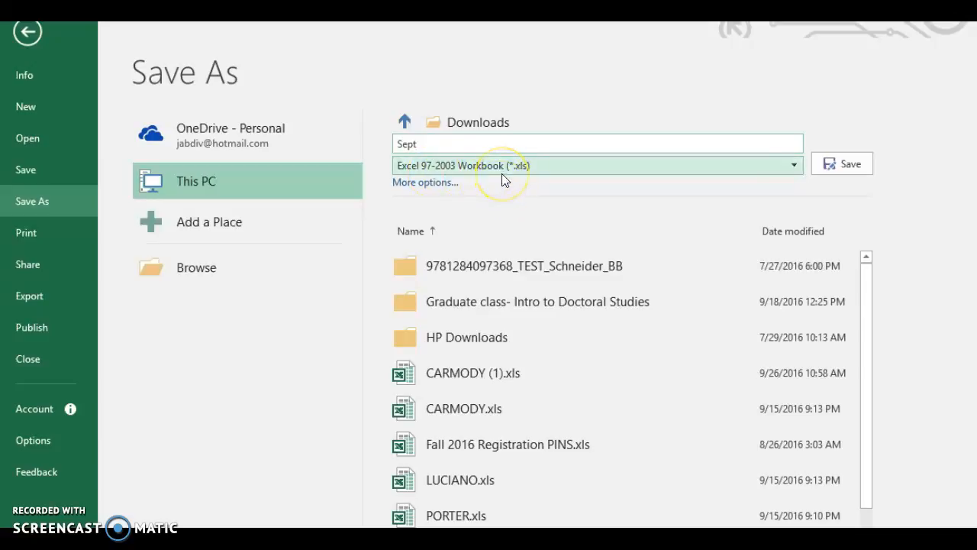
click(792, 165)
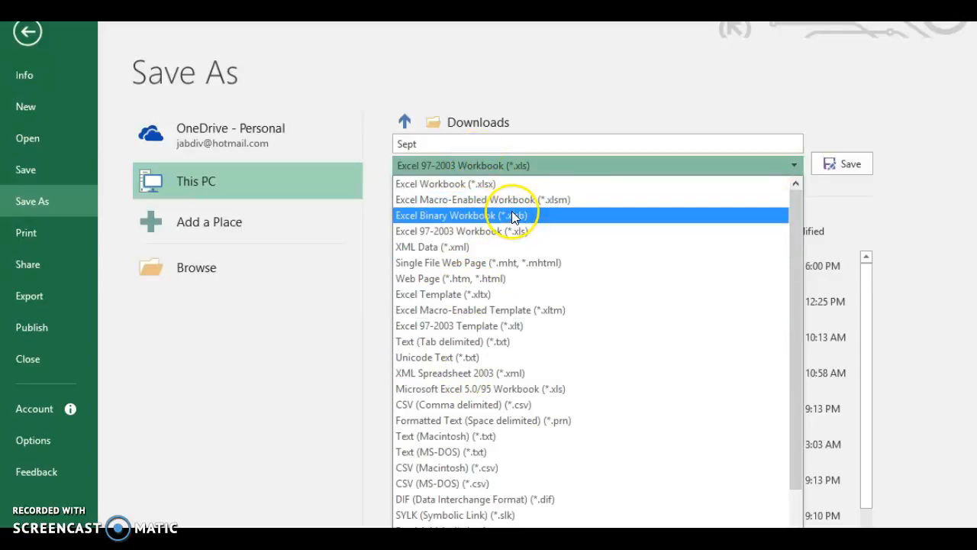
click(861, 167)
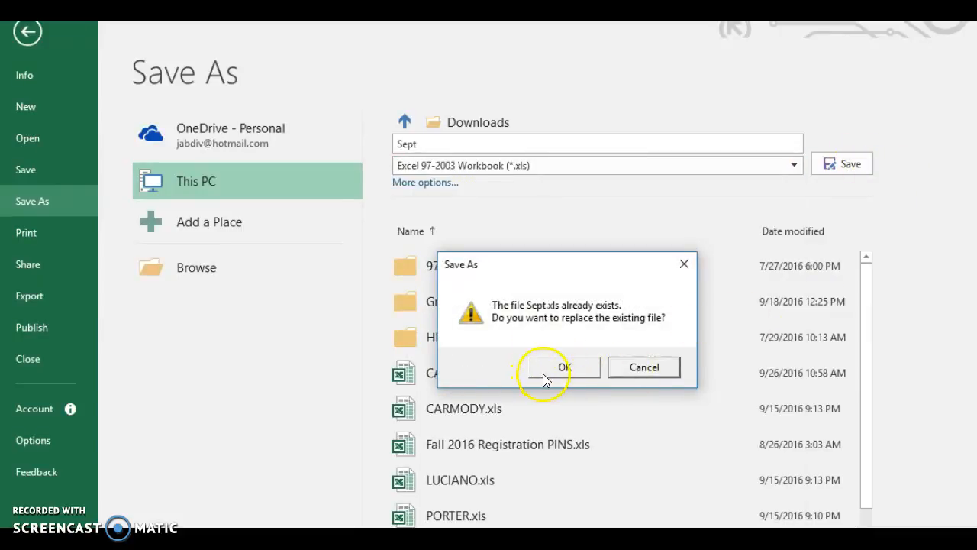
click(656, 363)
click(436, 144)
click(438, 144)
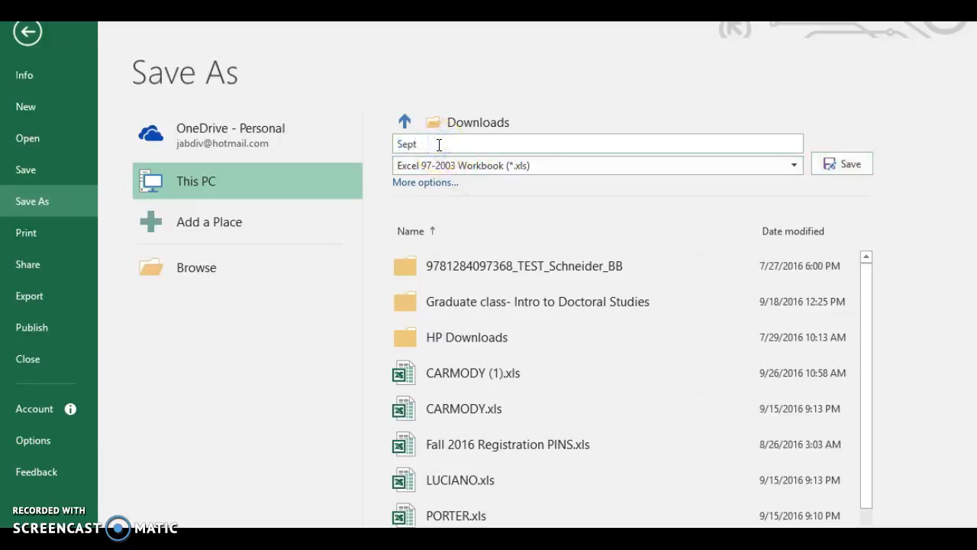